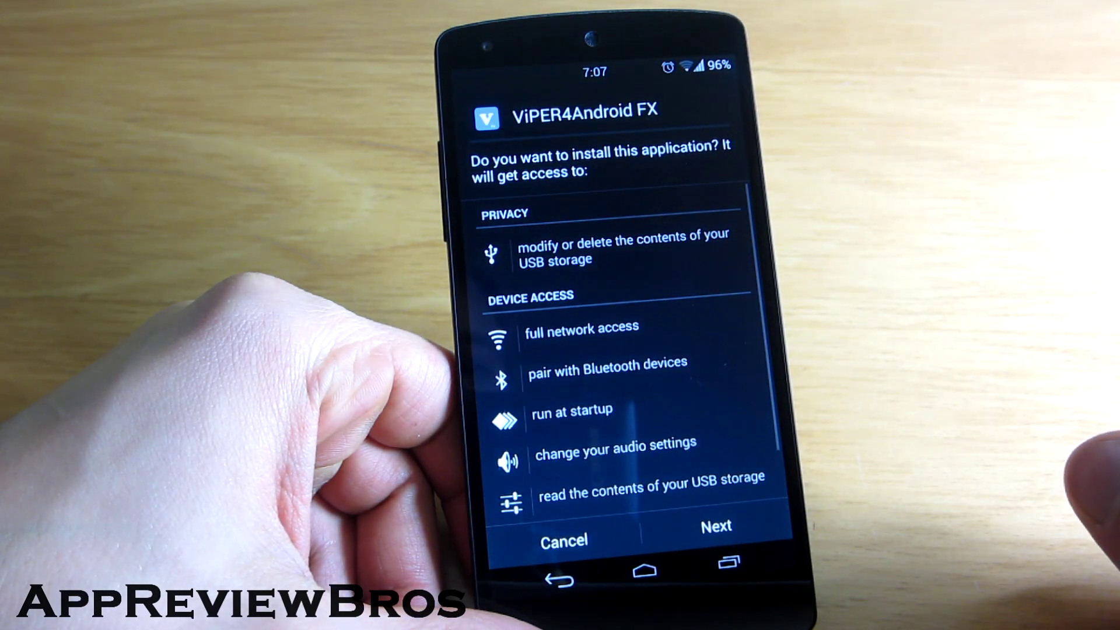
Install ViPER4Android FX through the package installer and return to the home screen
{"action": "left_click", "coordinate": [715, 526]}
{"action": "left_click", "coordinate": [715, 528]}
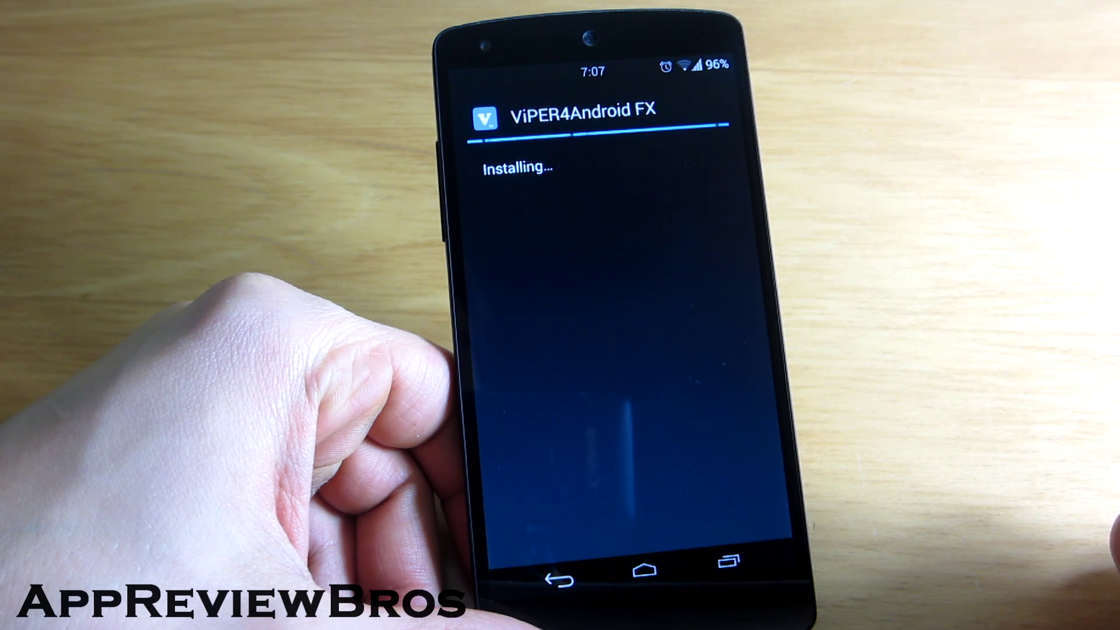
{"action": "left_click", "coordinate": [564, 541]}
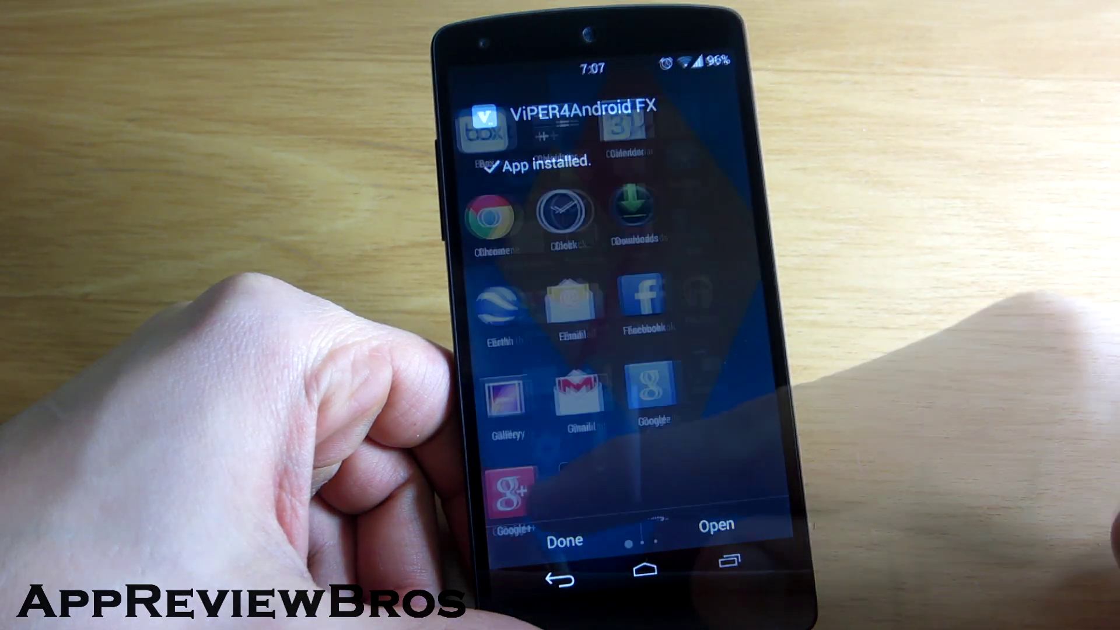
{"action": "left_click", "coordinate": [645, 569]}
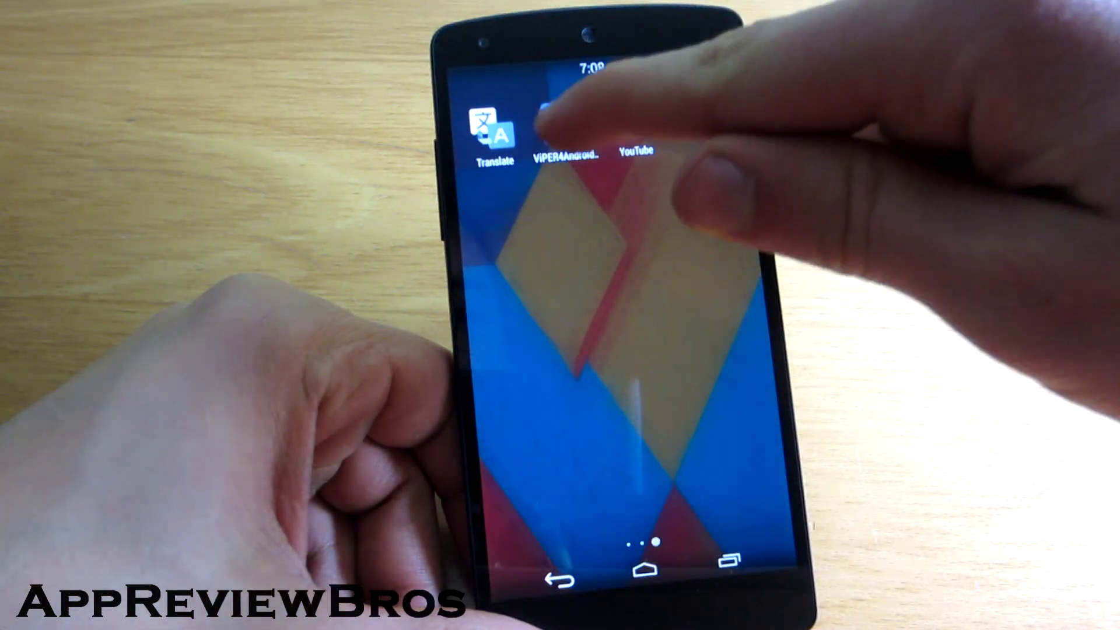
Launch ViPER4Android FX, grant it root access and agree to install the V4A driver
{"action": "left_click", "coordinate": [562, 125]}
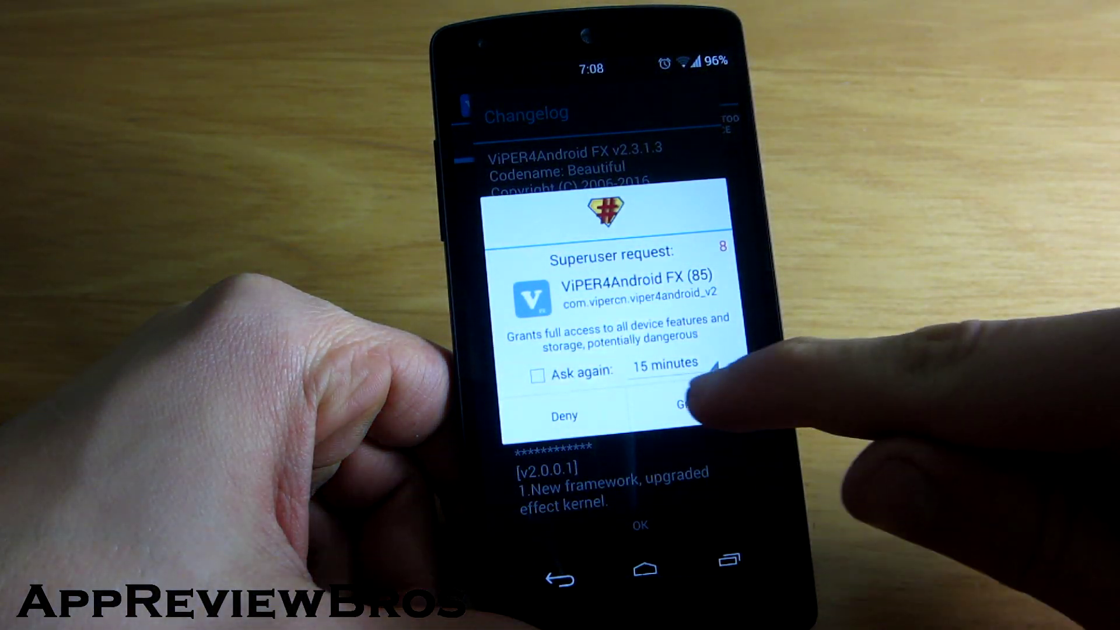
{"action": "left_click", "coordinate": [691, 404]}
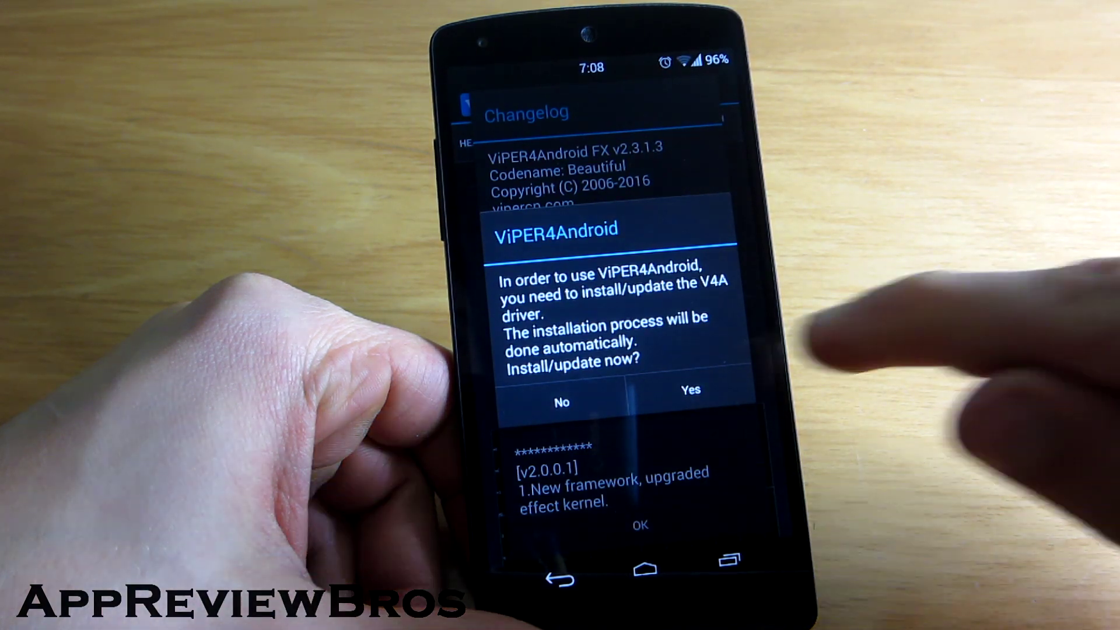
{"action": "left_click", "coordinate": [691, 389]}
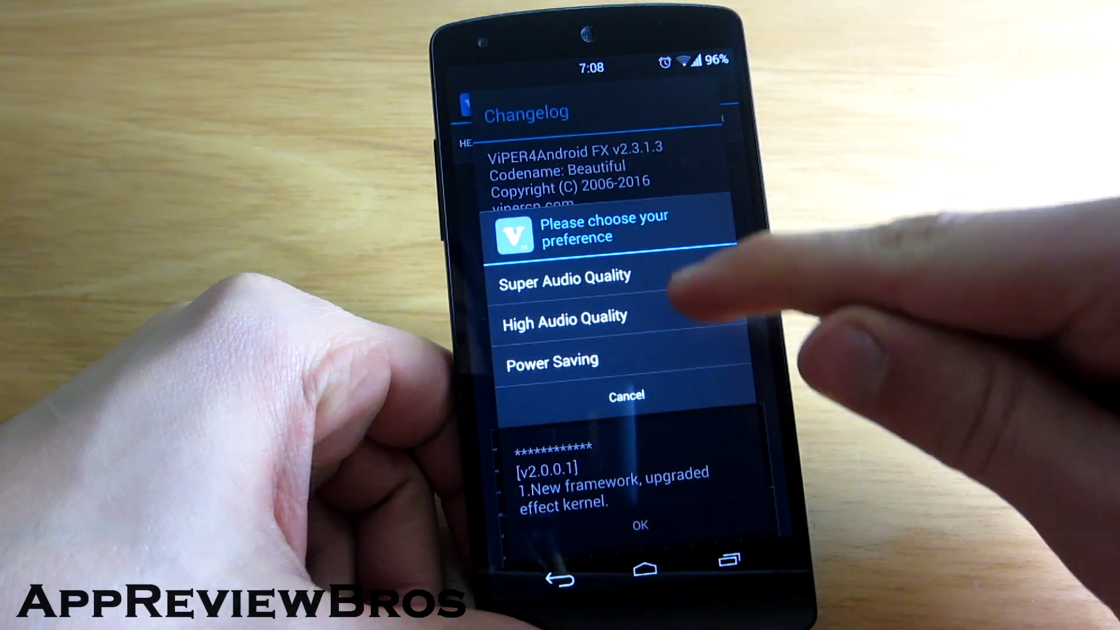
Choose the super audio quality driver, acknowledge installation and dismiss the changelog
{"action": "left_click", "coordinate": [612, 276]}
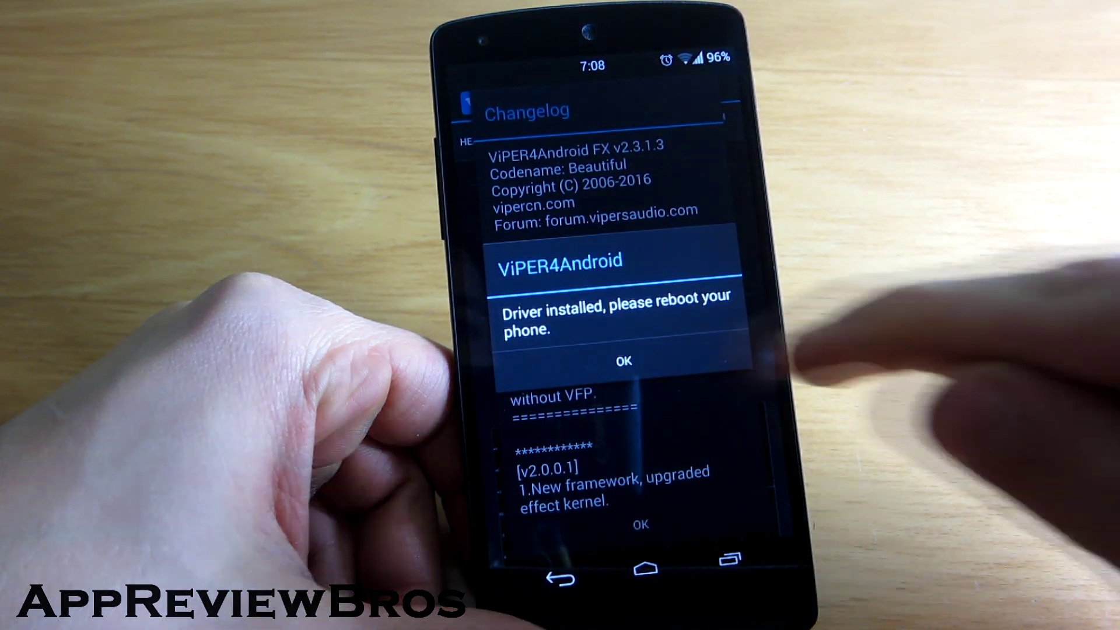
{"action": "left_click", "coordinate": [623, 361]}
{"action": "left_click", "coordinate": [641, 524]}
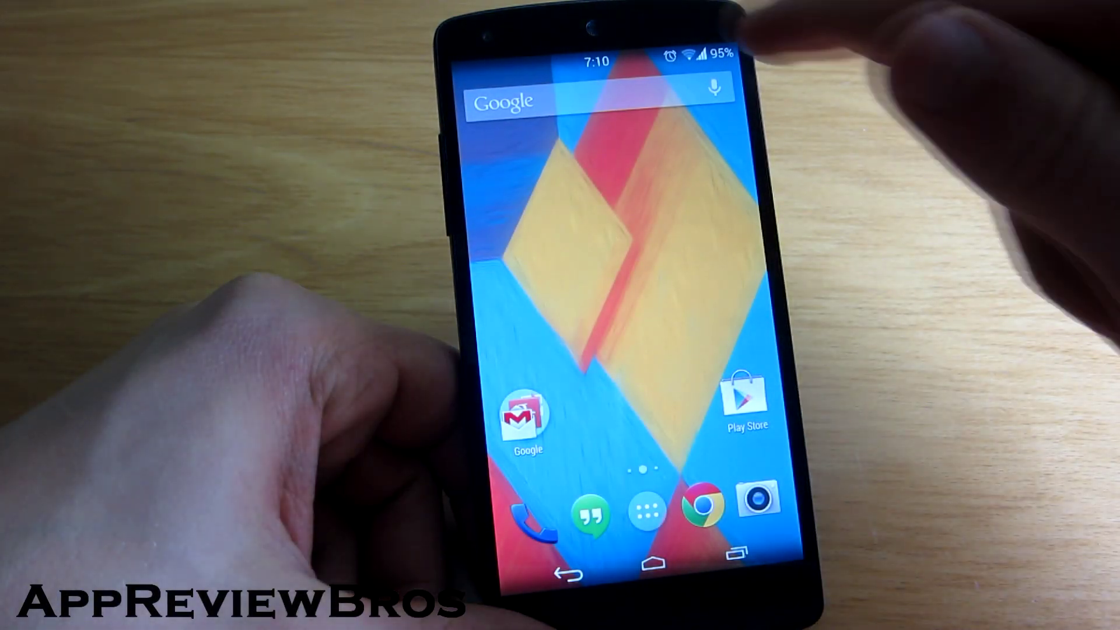
Reach Sound > Music effects in Settings to confirm ViPER4Android FX is listed, then return home
{"action": "left_click_drag", "start_coordinate": [612, 54], "coordinate": [613, 394]}
{"action": "left_click", "coordinate": [719, 60]}
{"action": "left_click", "coordinate": [700, 127]}
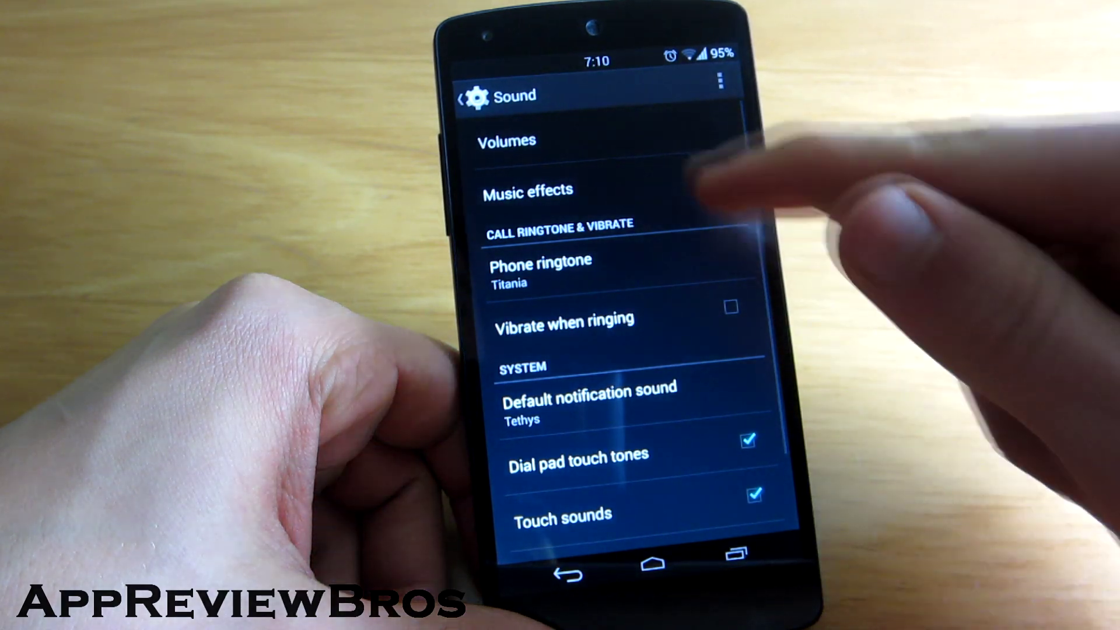
{"action": "left_click", "coordinate": [665, 191]}
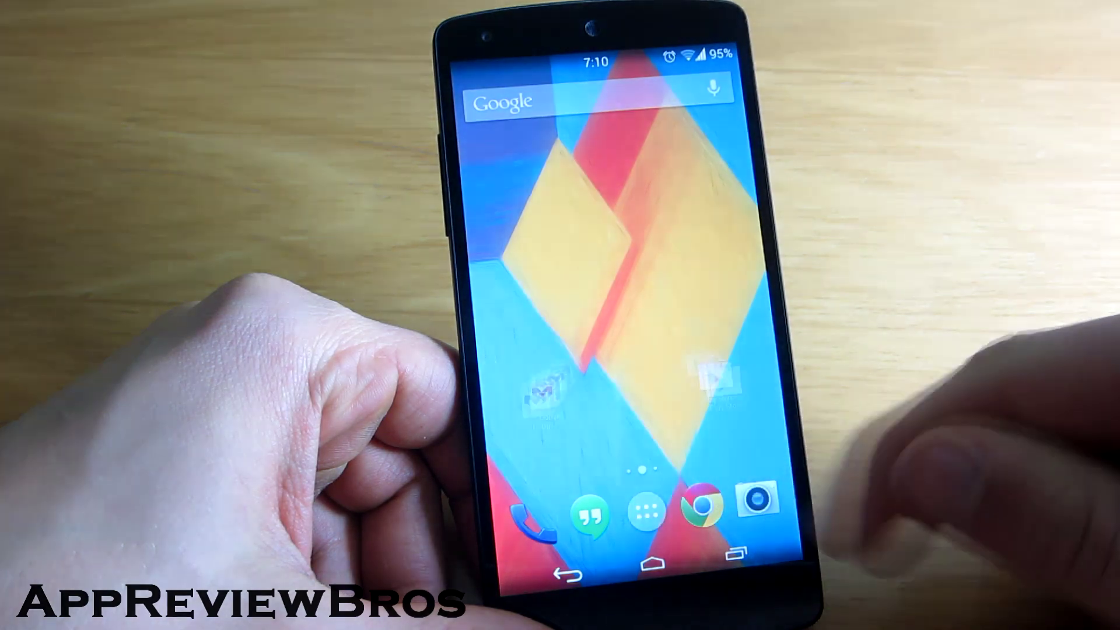
{"action": "left_click", "coordinate": [648, 512]}
Launch ViPER4Android FX and browse its Headset and Phone Speaker effect pages
{"action": "left_click_drag", "start_coordinate": [613, 350], "coordinate": [822, 350]}
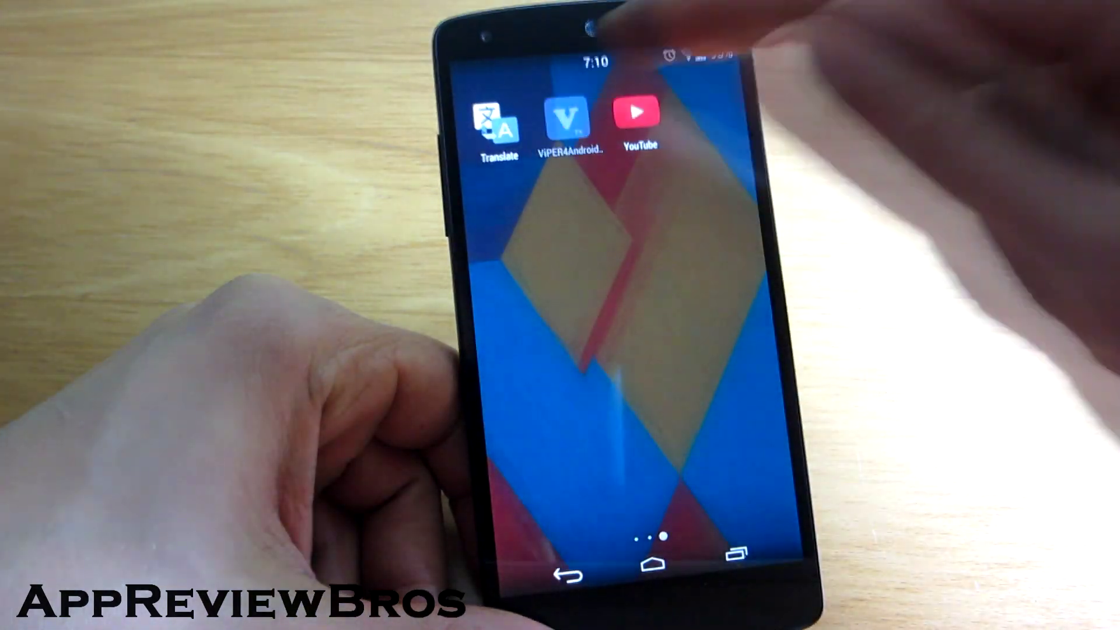
{"action": "left_click", "coordinate": [568, 118]}
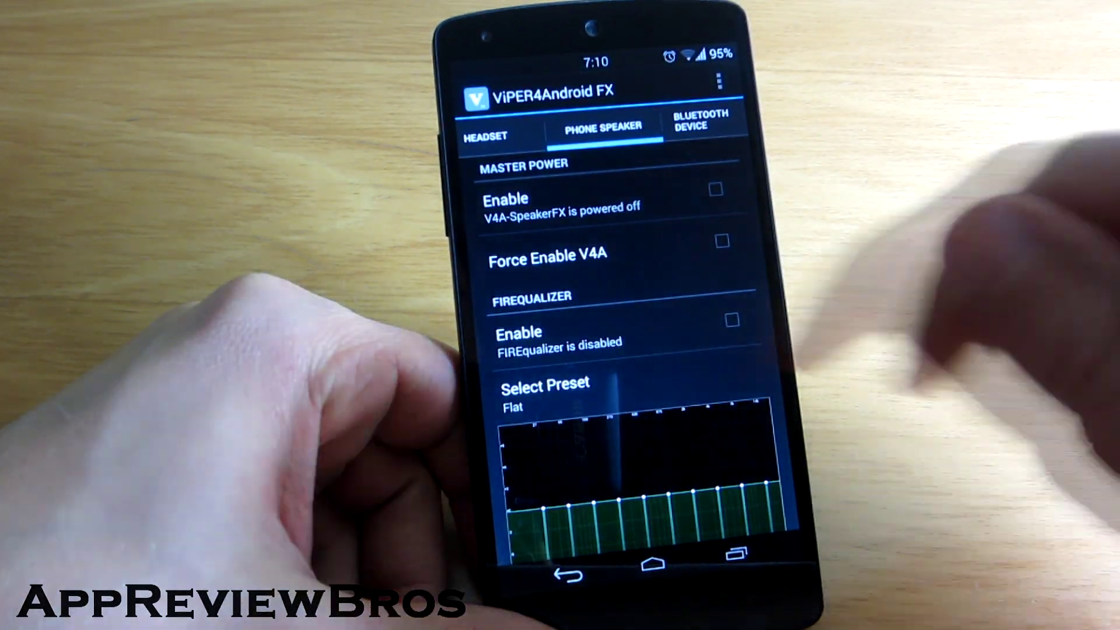
{"action": "left_click_drag", "start_coordinate": [525, 351], "coordinate": [753, 350]}
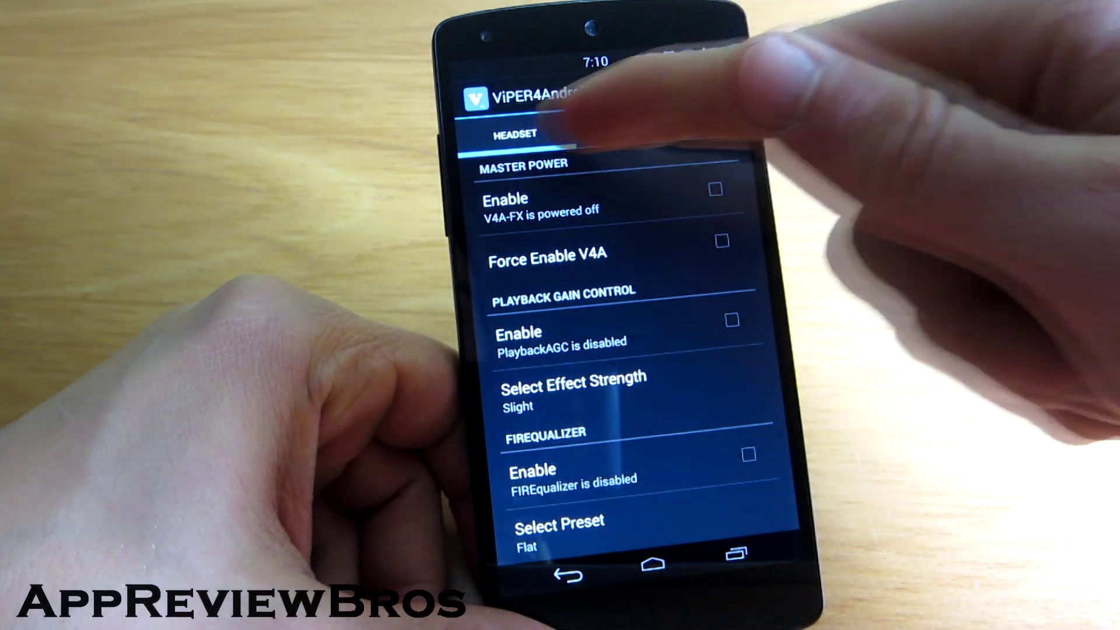
{"action": "left_click", "coordinate": [631, 125]}
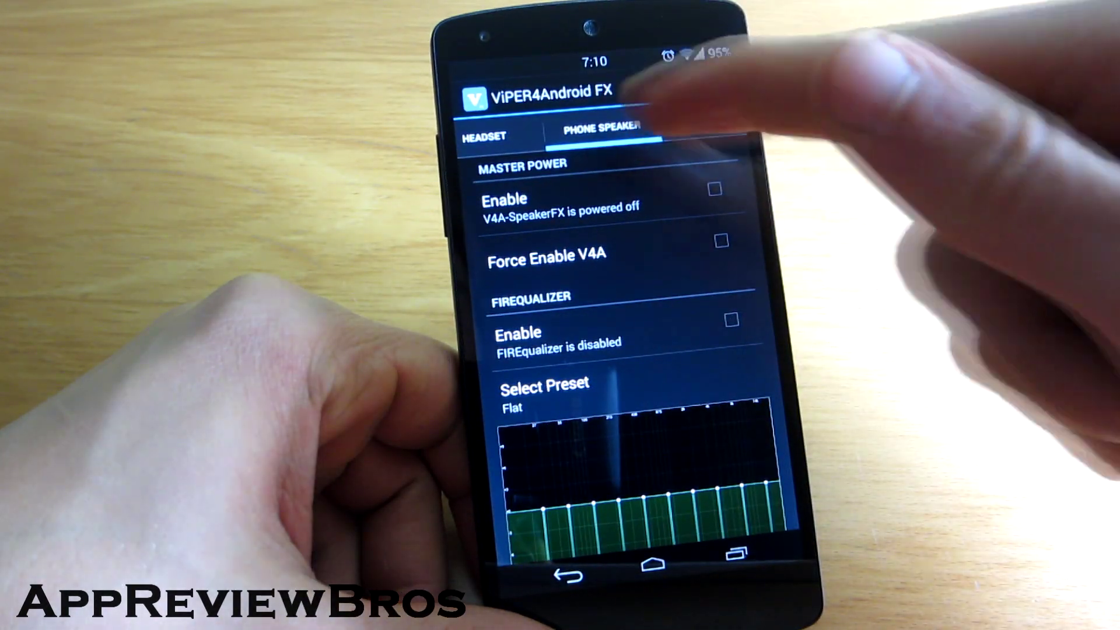
{"action": "mouse_move", "coordinate": [735, 368]}
{"action": "left_mouse_down"}
{"action": "mouse_move", "coordinate": [612, 376]}
{"action": "mouse_move", "coordinate": [753, 377]}
{"action": "left_mouse_up"}
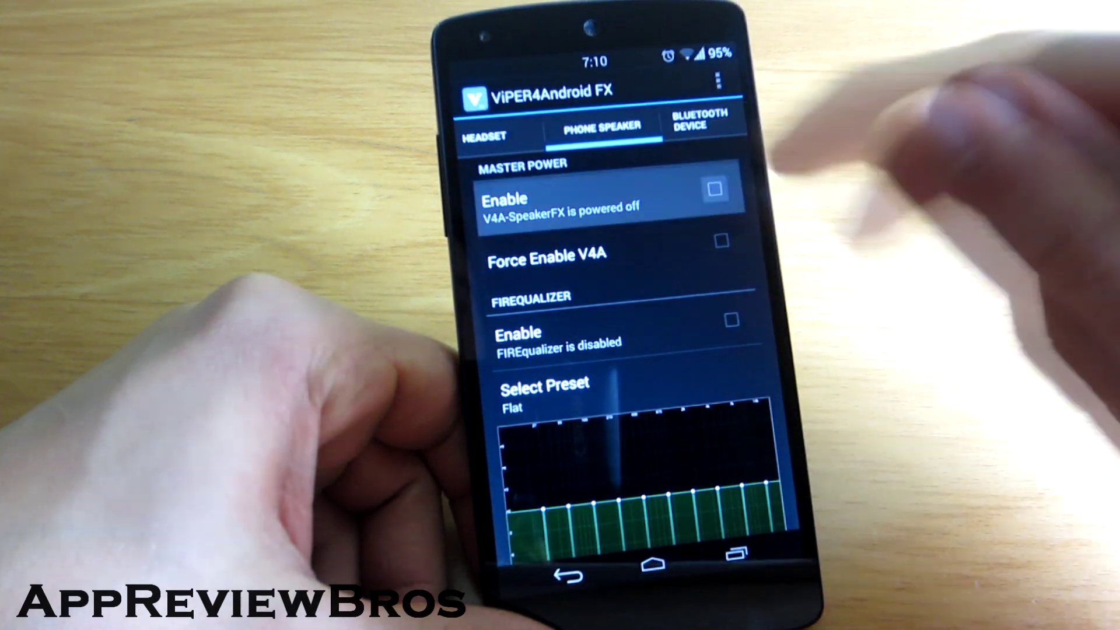